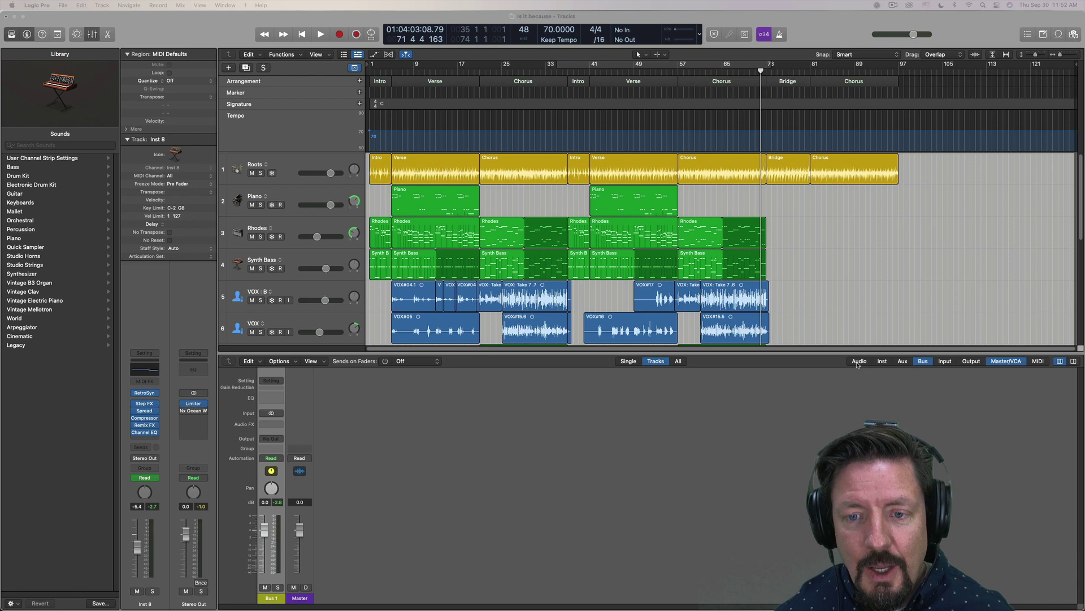
Try the mixer filter buttons and the Single and Tracks views, ending with every strip type shown.
click(859, 360)
click(859, 360)
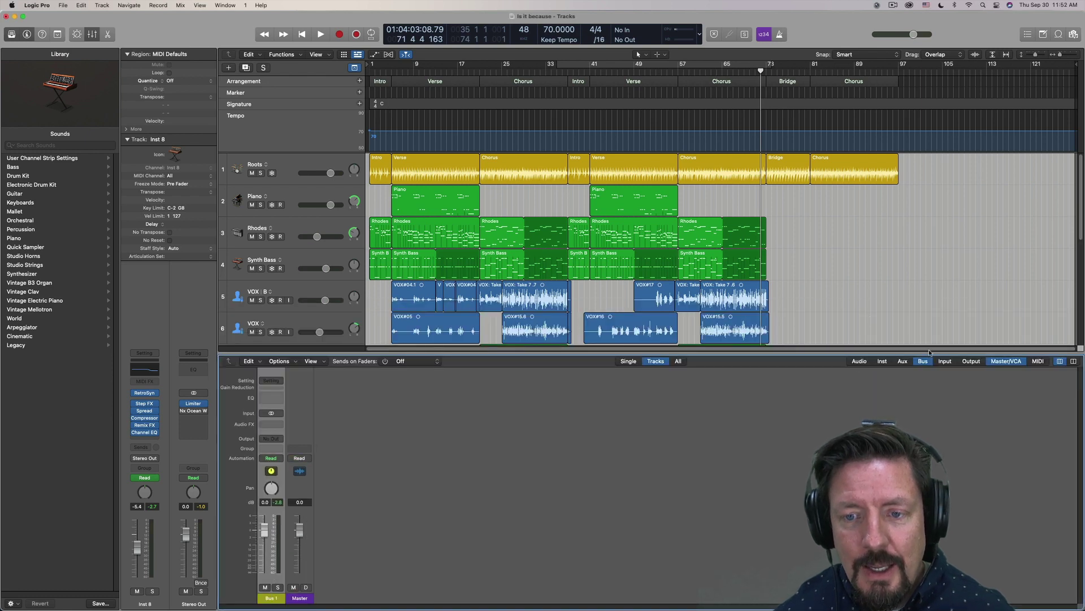
click(922, 361)
drag(929, 352, 929, 406)
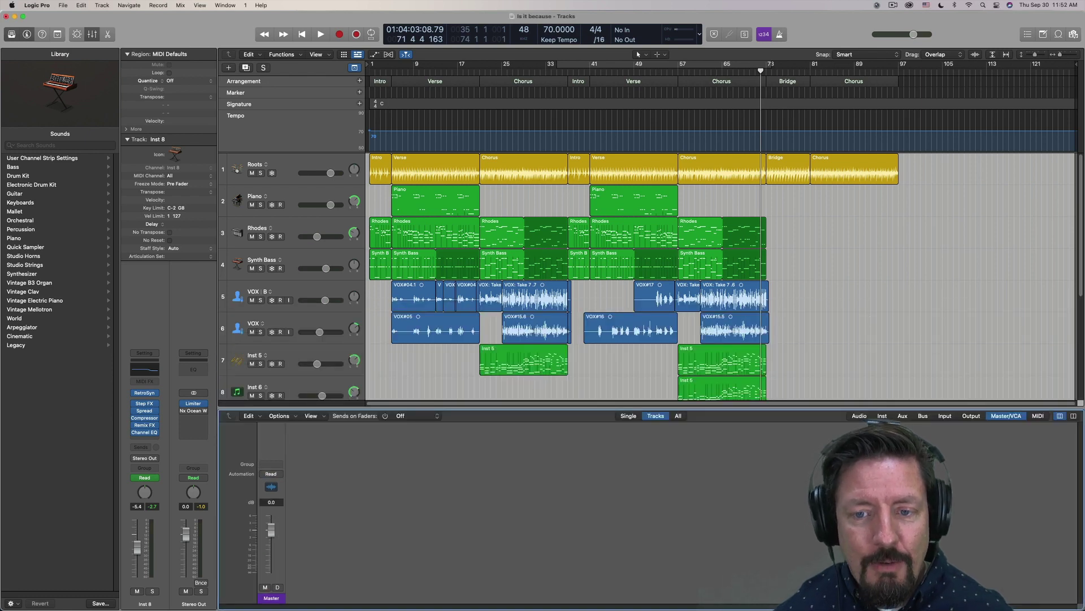
alt+click(987, 419)
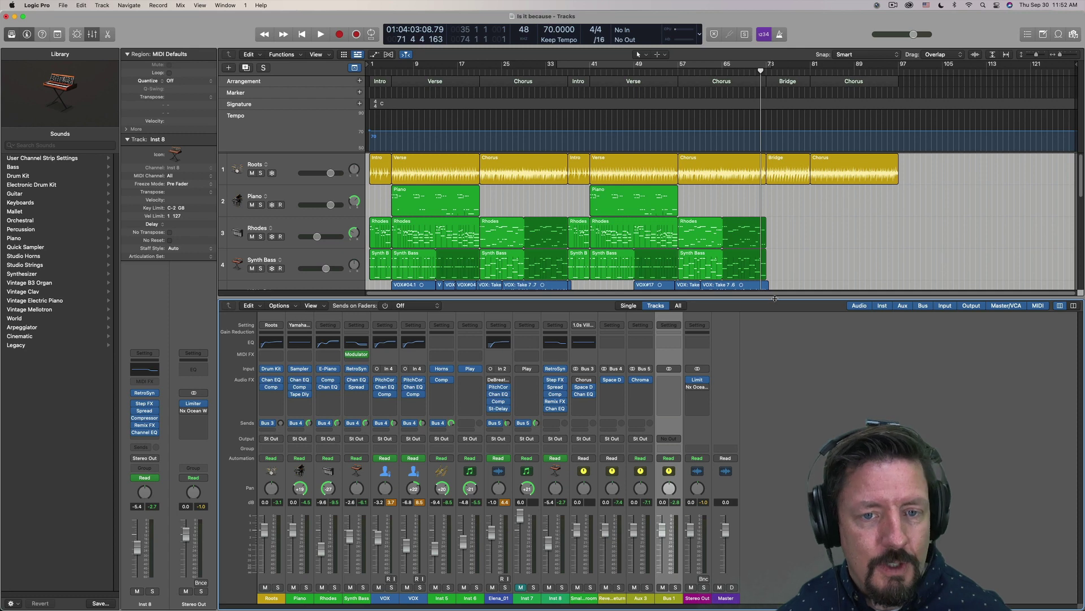
click(628, 305)
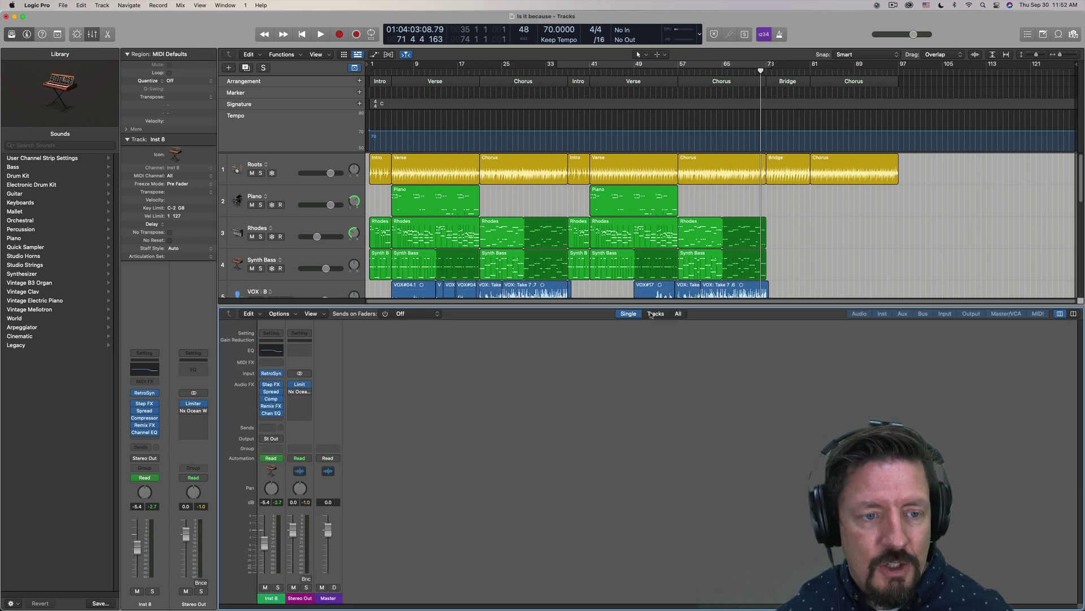
click(653, 314)
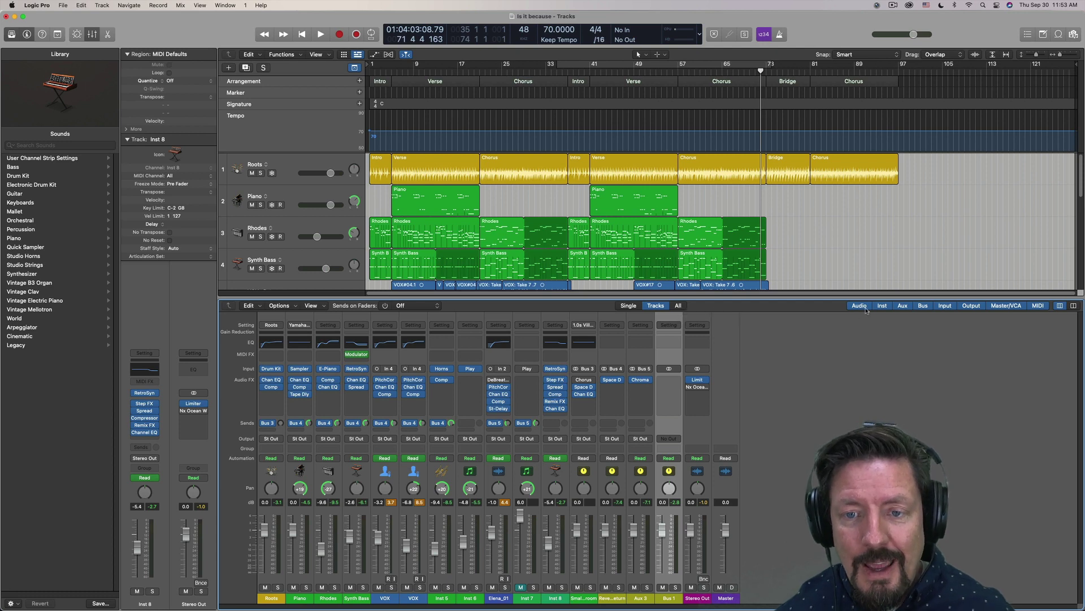
Hide audio, instrument, aux, input, output, master and VCA strips so only Bus 1 remains.
click(859, 306)
click(881, 306)
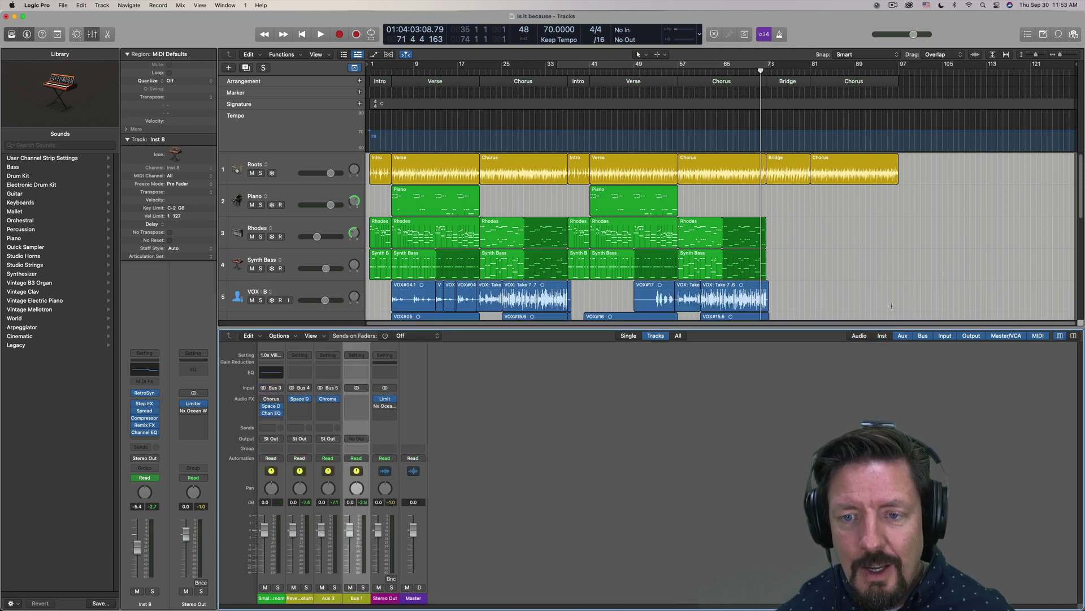
click(901, 335)
click(946, 352)
click(971, 350)
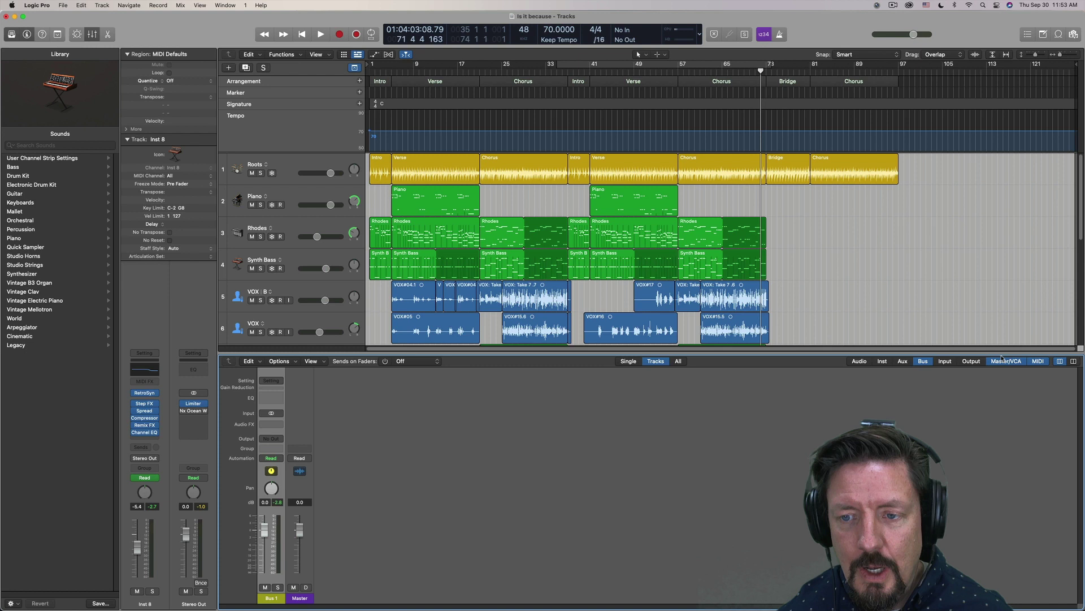
click(1006, 361)
click(1038, 362)
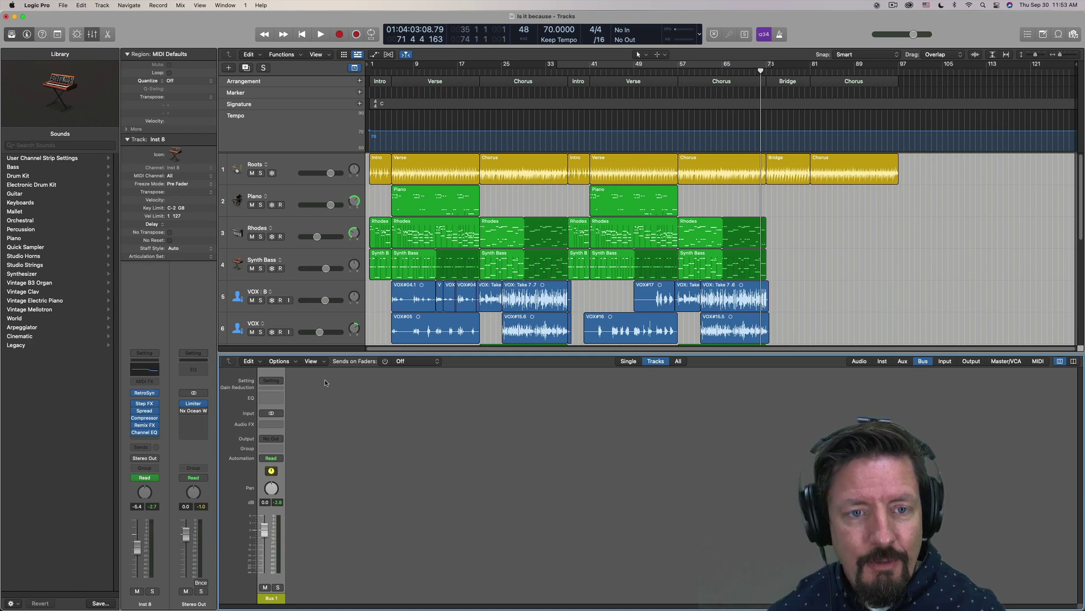
Open the Environment with Cmd+0 and select the Reverb Return channel strip.
key(super+0)
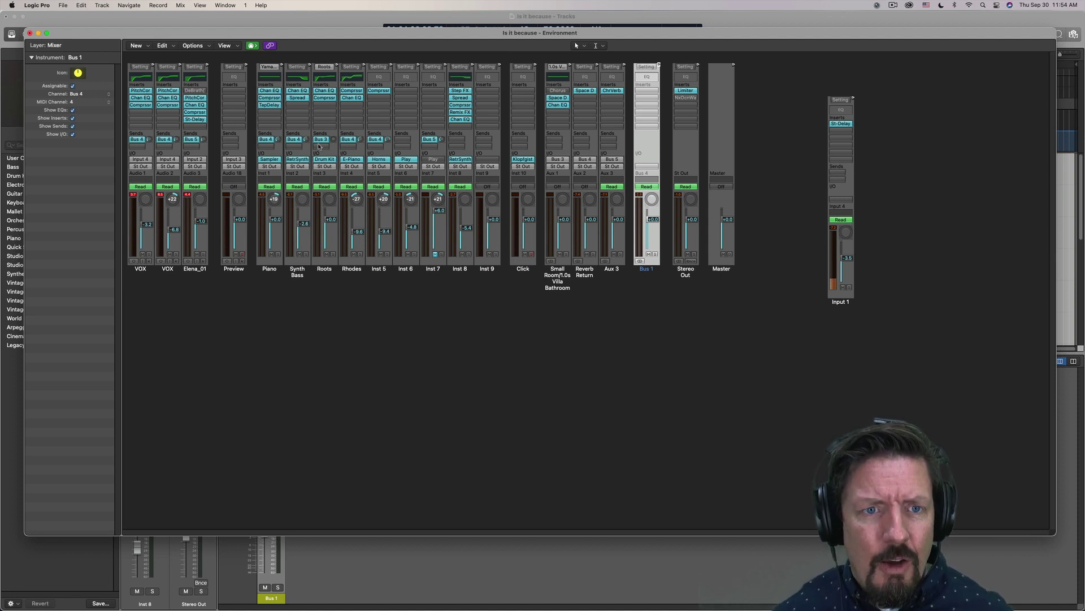
click(586, 270)
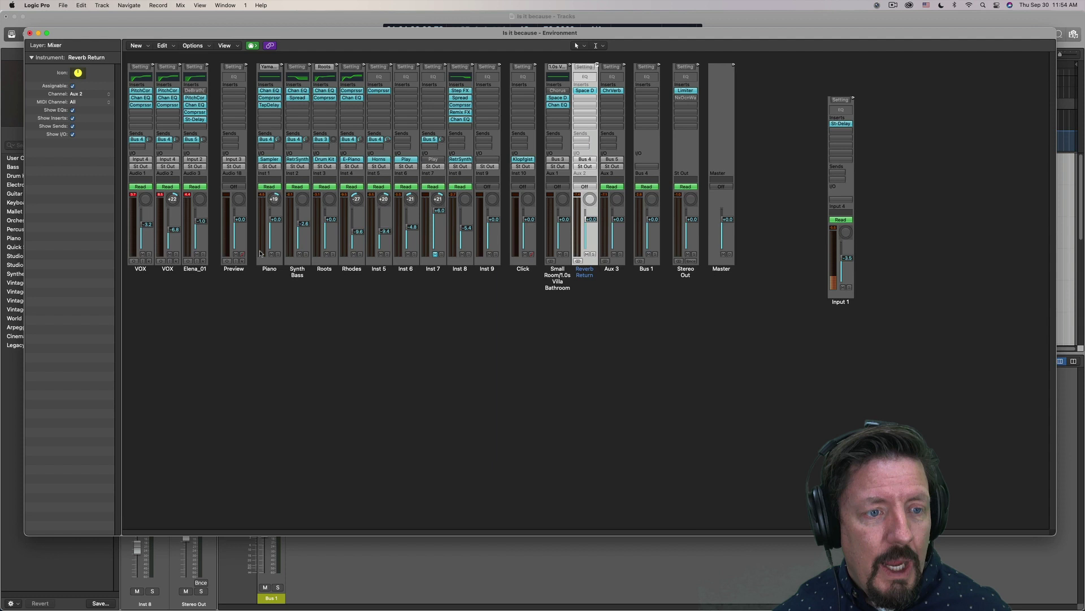
Deselect all, create a bus channel strip via New > Channel Strip > Bus, and select it.
click(294, 346)
click(139, 48)
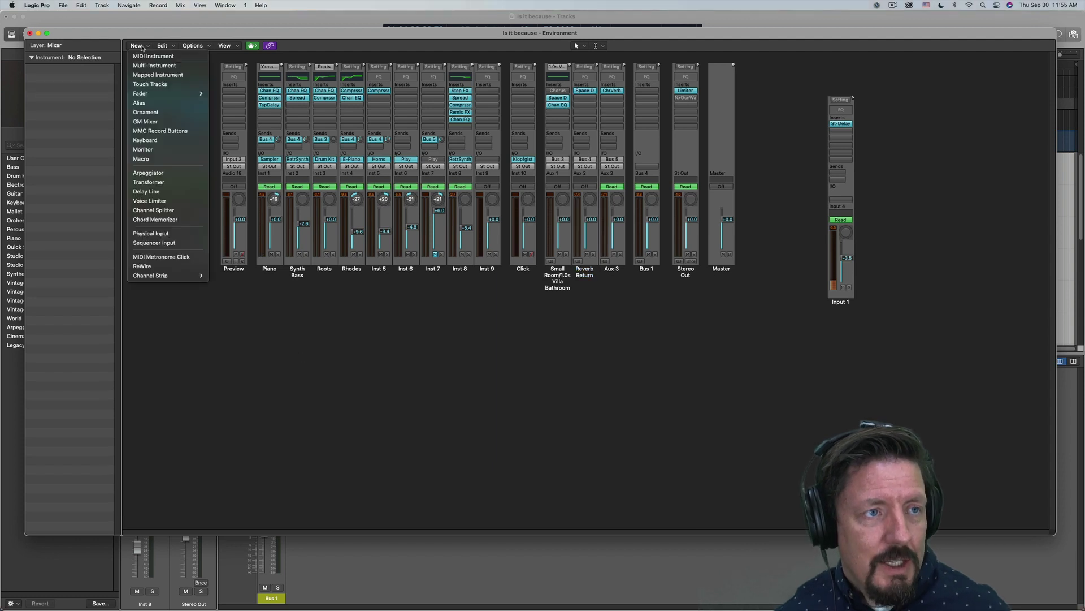
mouse_move(192, 275)
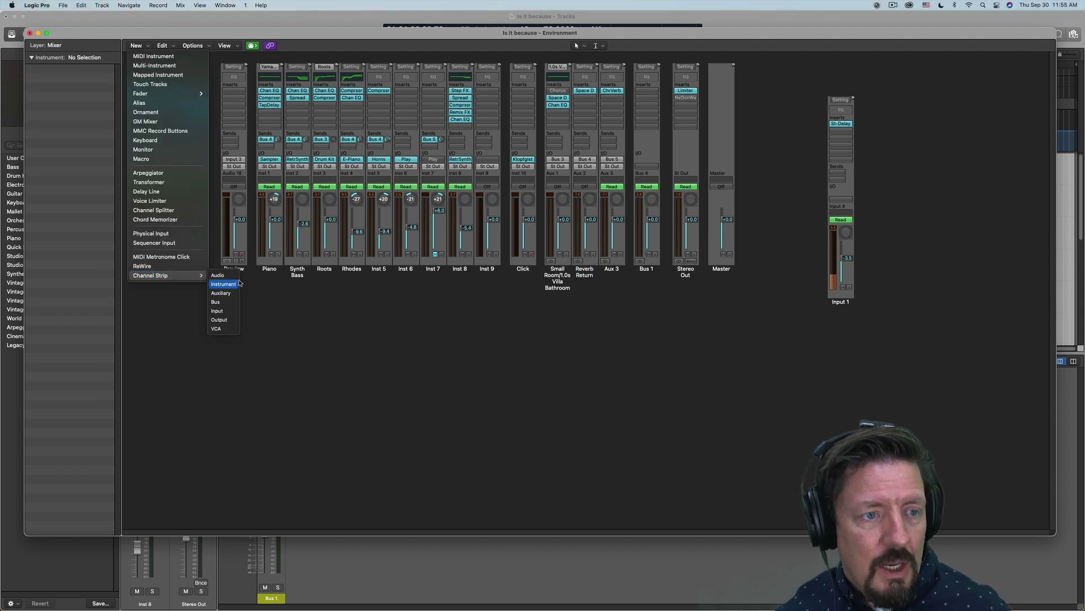
click(221, 305)
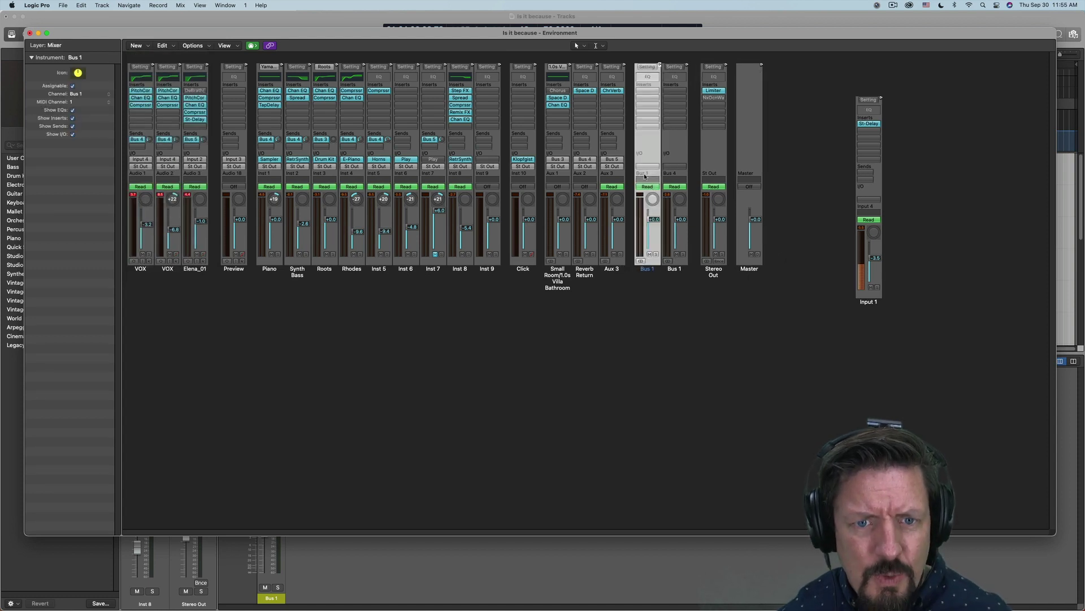
click(676, 269)
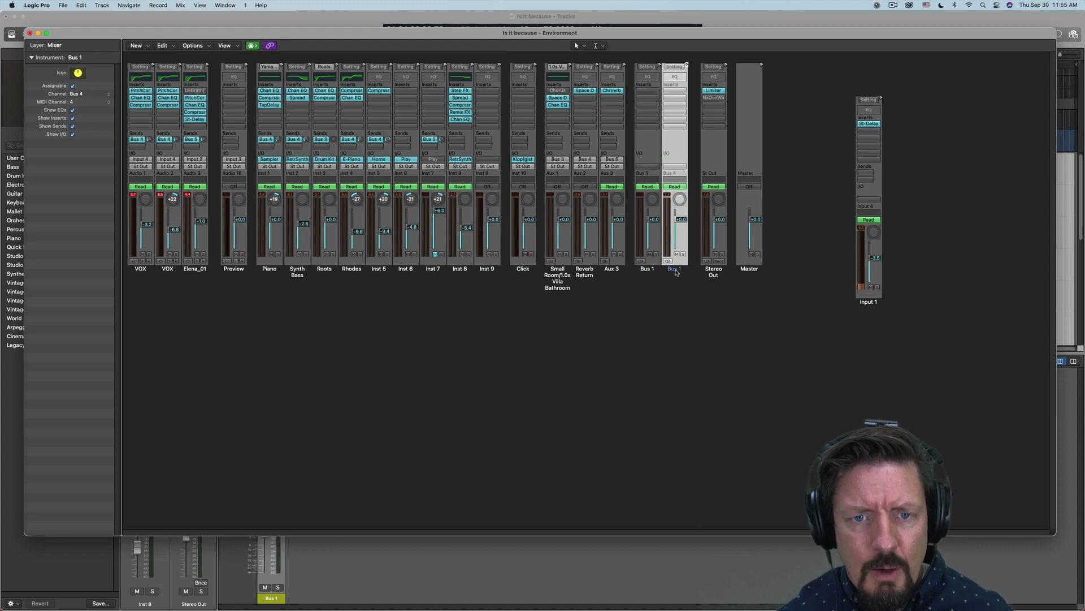
Change the new strip's name from Bus 1 to Bus 4 in the Inspector name field.
right_click(675, 272)
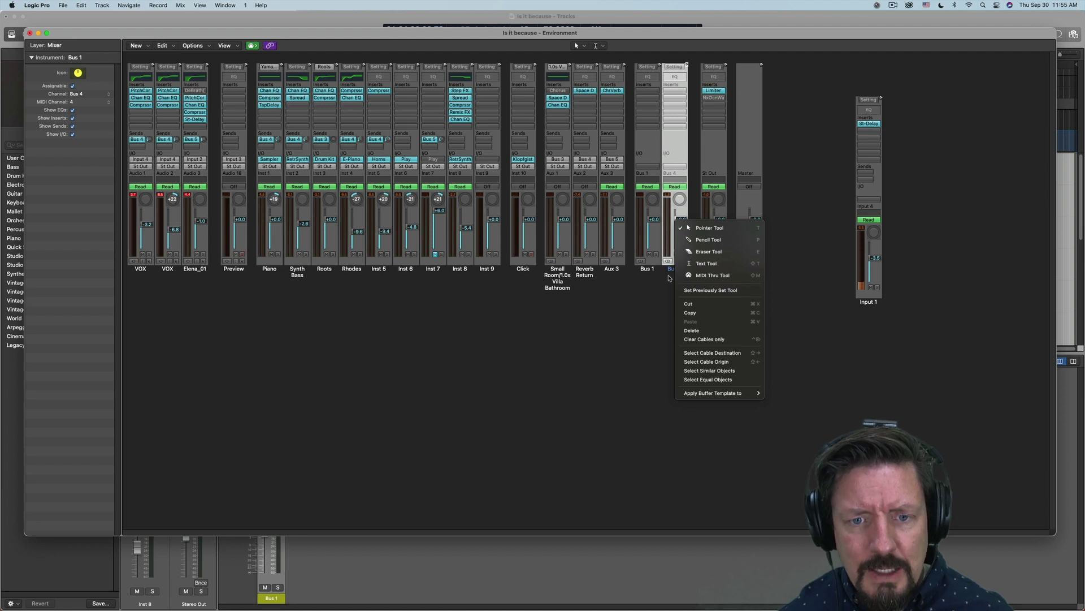
click(667, 283)
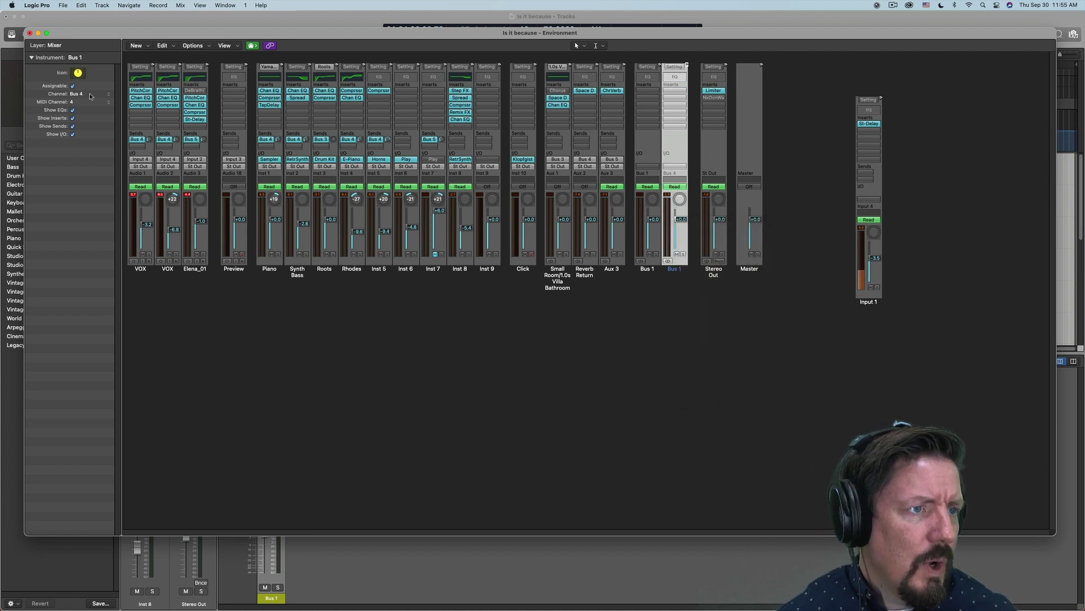
click(82, 58)
key(Right)
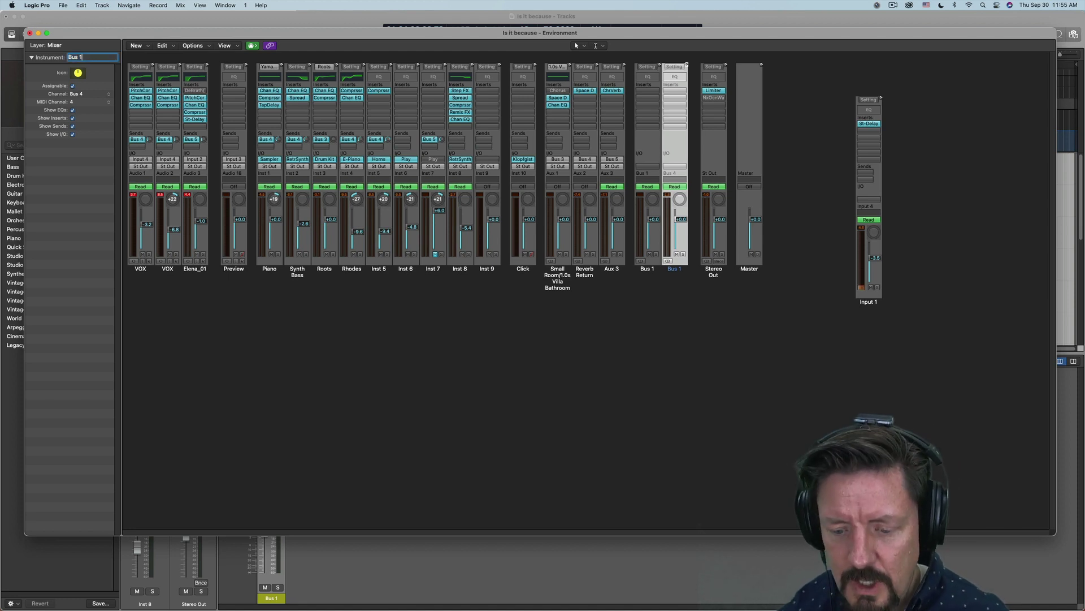
text(4)
key(Return)
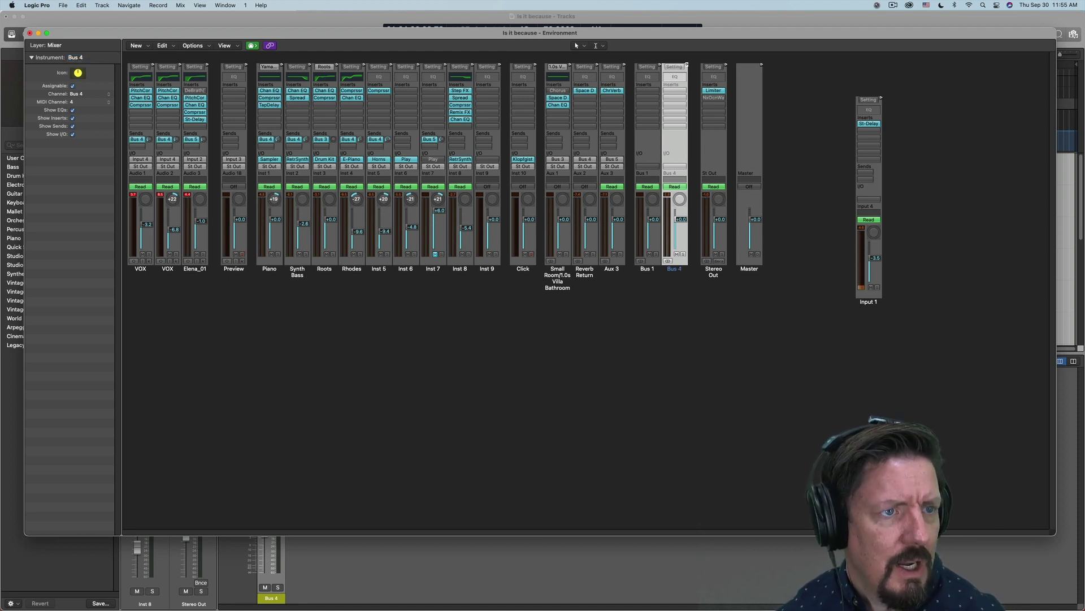
Assign the original Bus 1 strip to channel Bus > Bus 3.
click(647, 271)
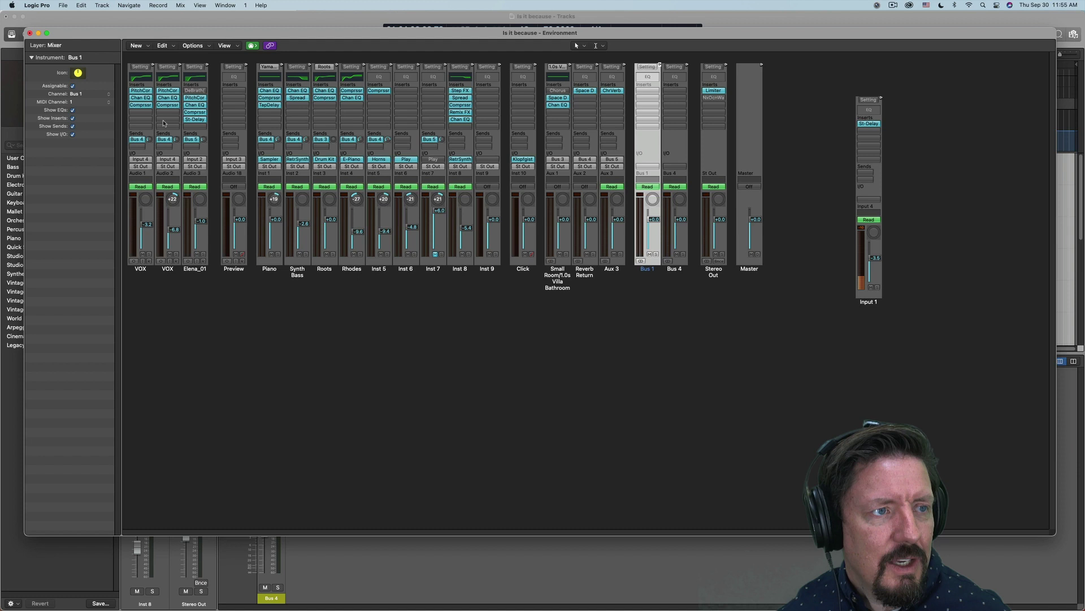
click(94, 94)
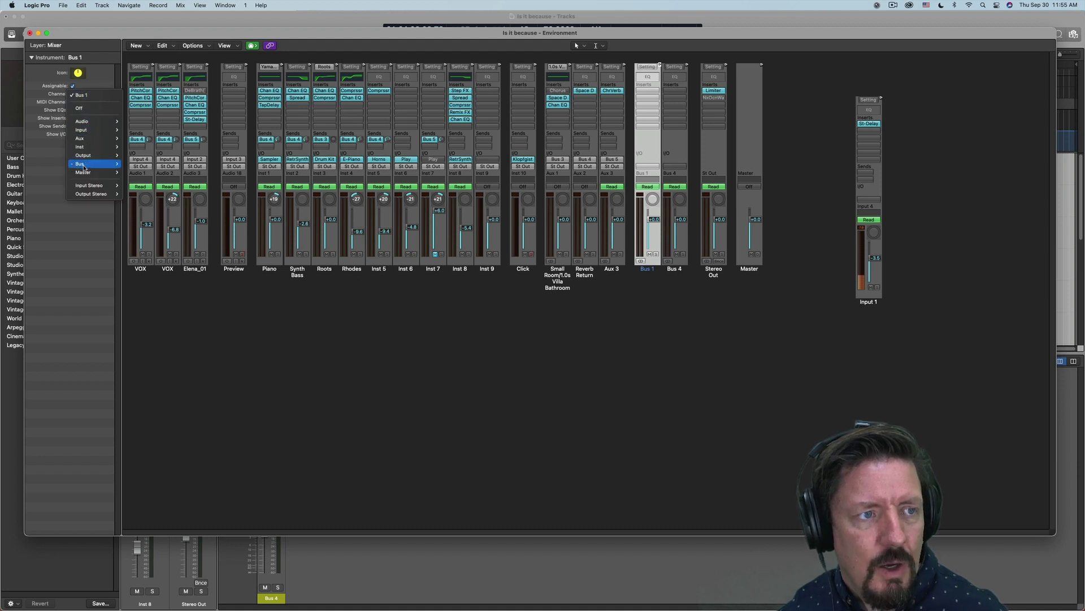
mouse_move(83, 167)
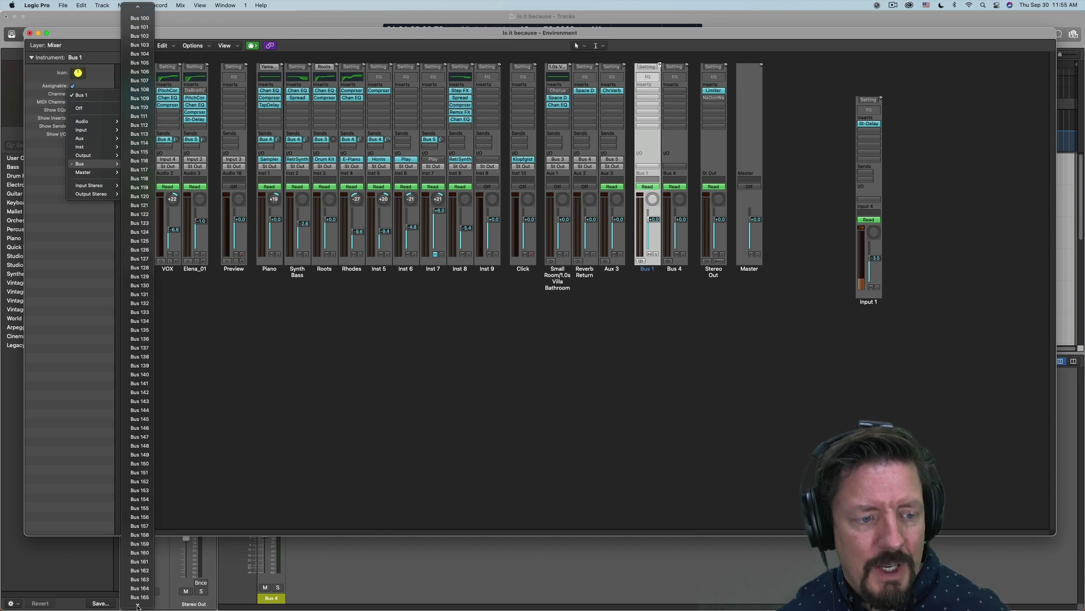
scroll(137, 605, up, 1)
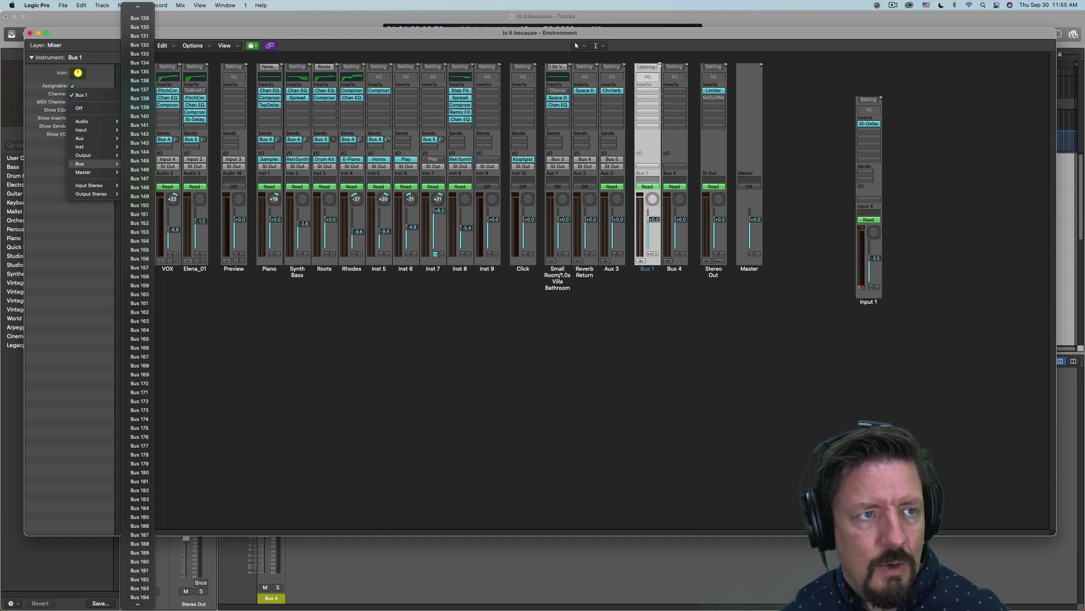
scroll(137, 305, up, 20)
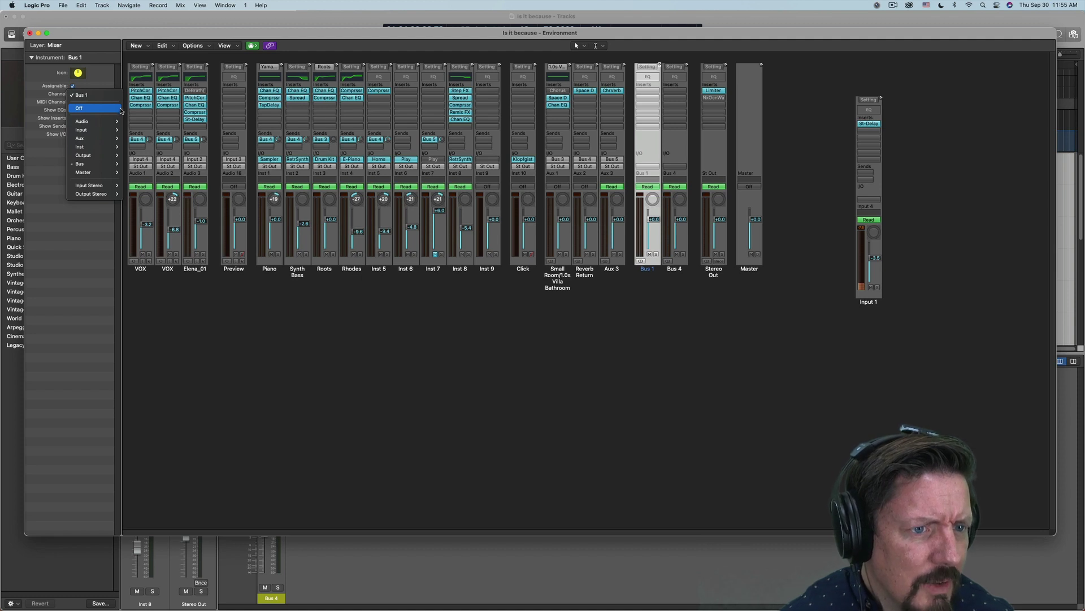
mouse_move(85, 163)
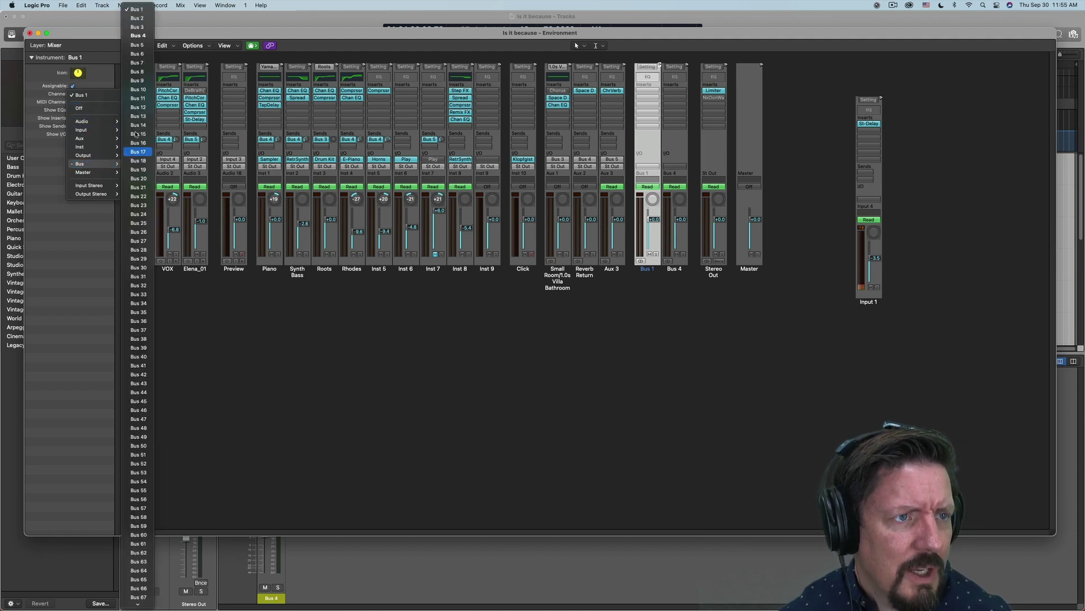
click(137, 26)
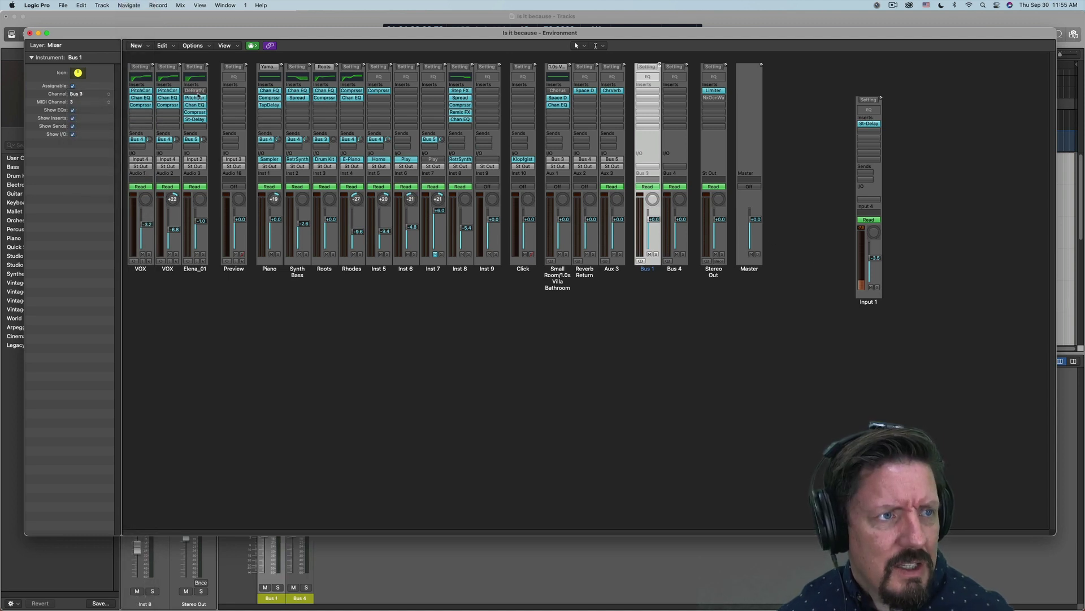
Rename the strip from Bus 1 to Bus 3 and deselect it.
double_click(83, 57)
click(89, 56)
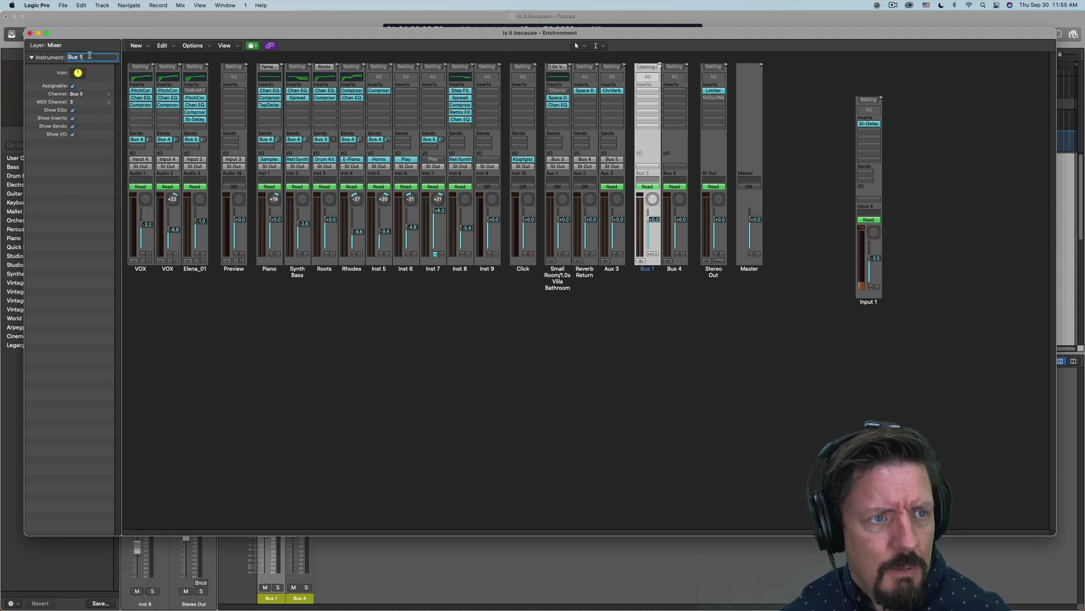
key(BackSpace)
text(3)
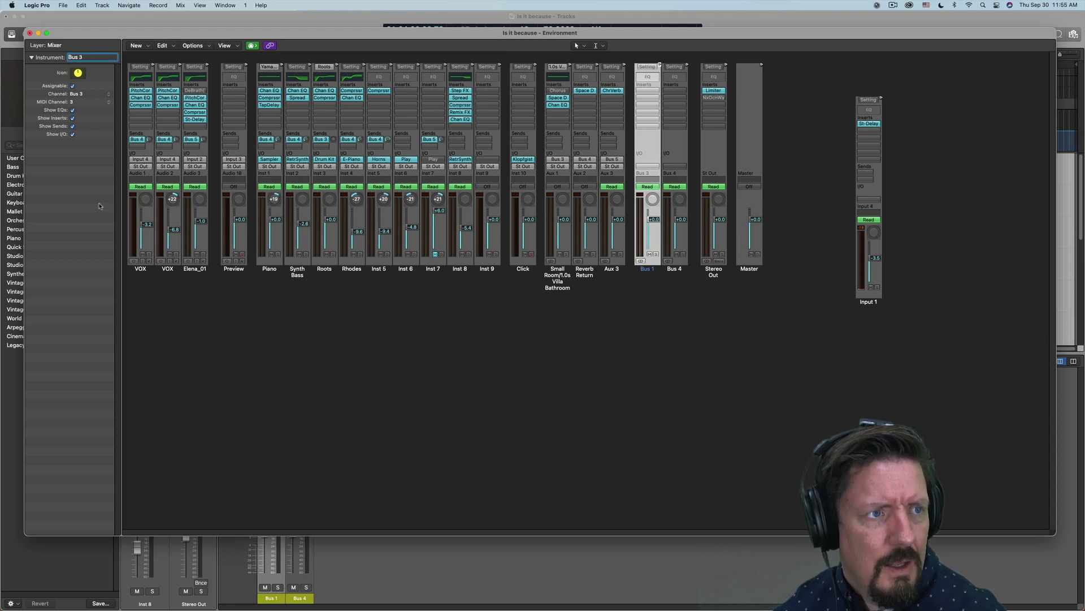
click(252, 340)
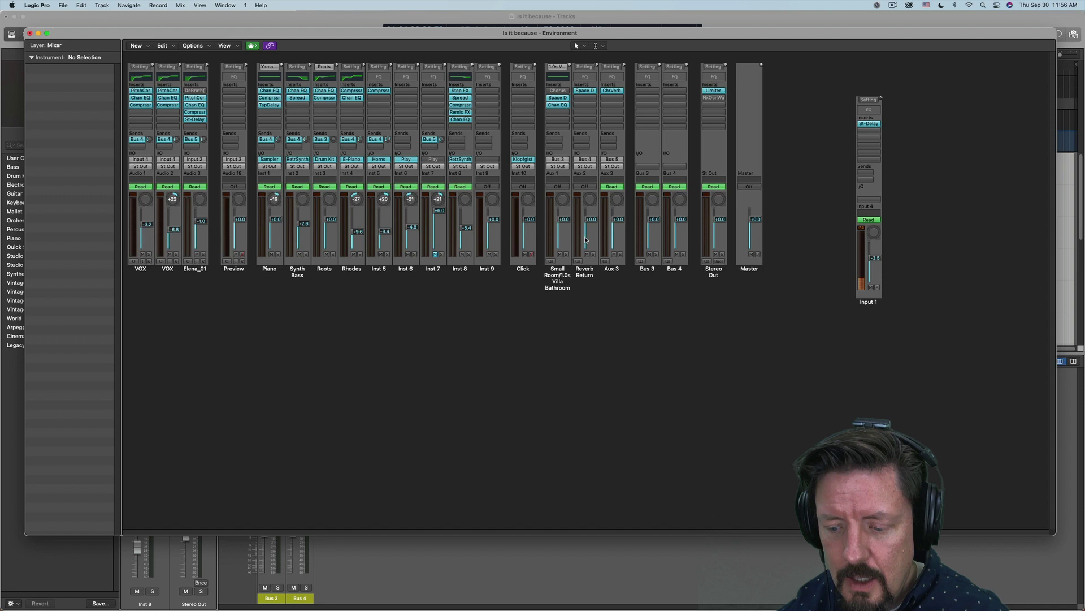
Play the song and drag the Roots strip's Bus 3 send knob up to about -6.2 dB.
key(space)
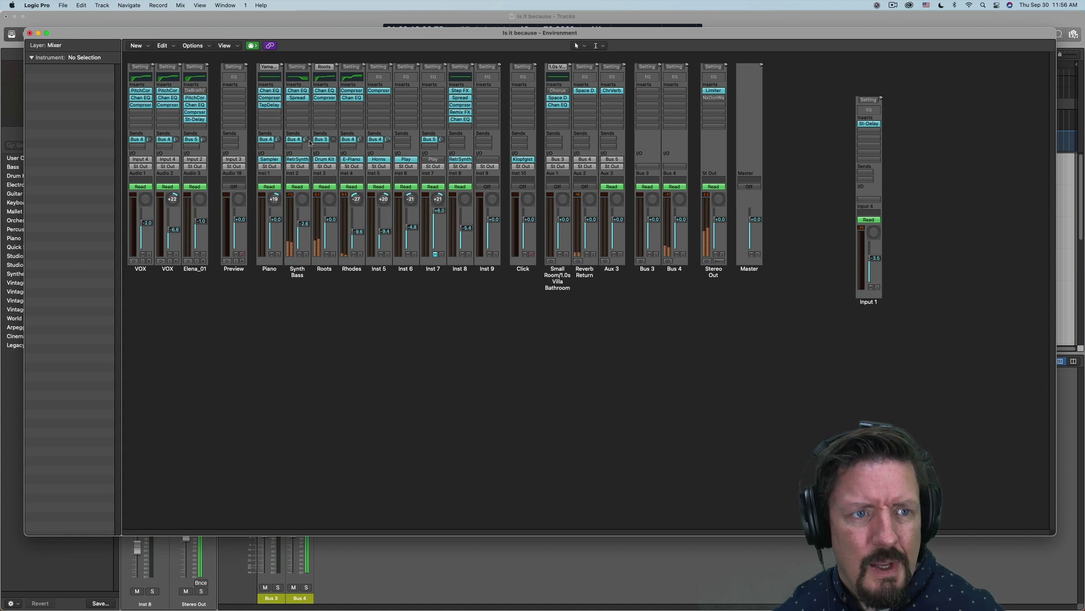
click(333, 140)
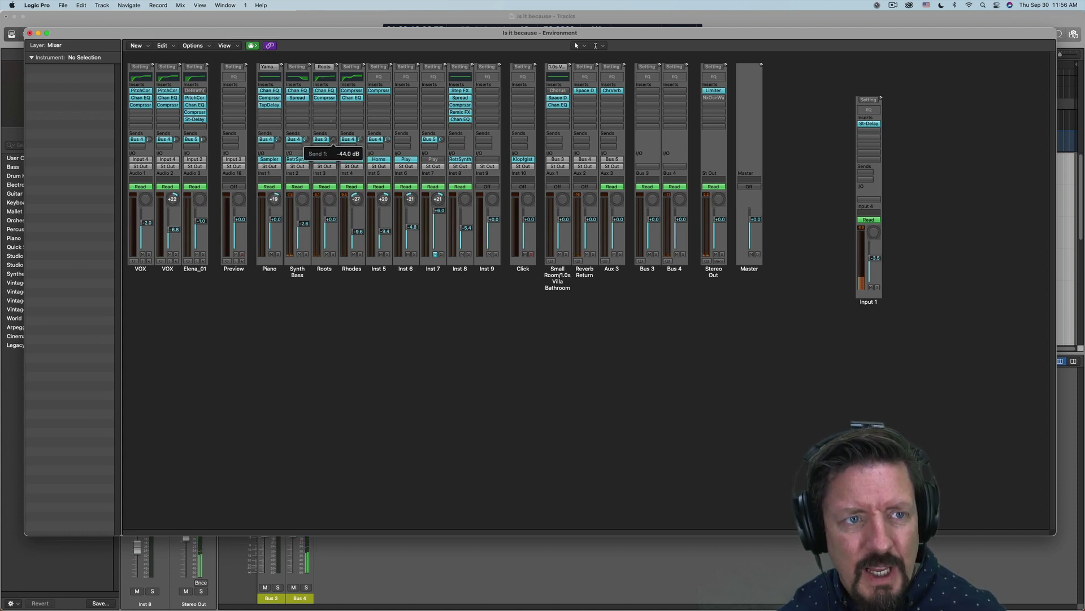
drag(333, 140, 333, 137)
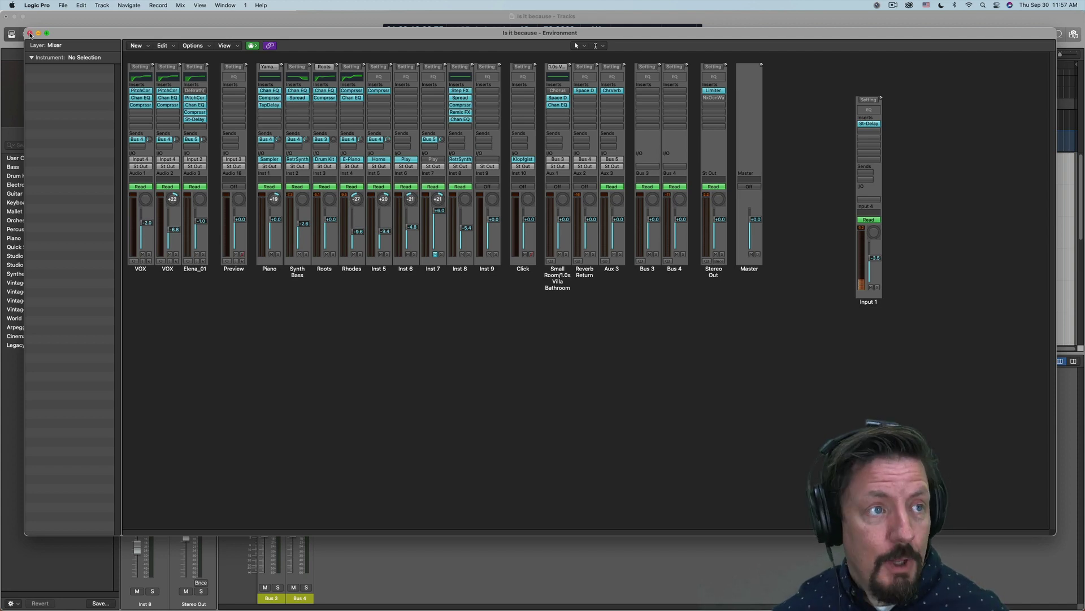
Close the Environment, set the mixer to All, then apply the Bus filter for Bus 3 and Bus 4.
click(30, 34)
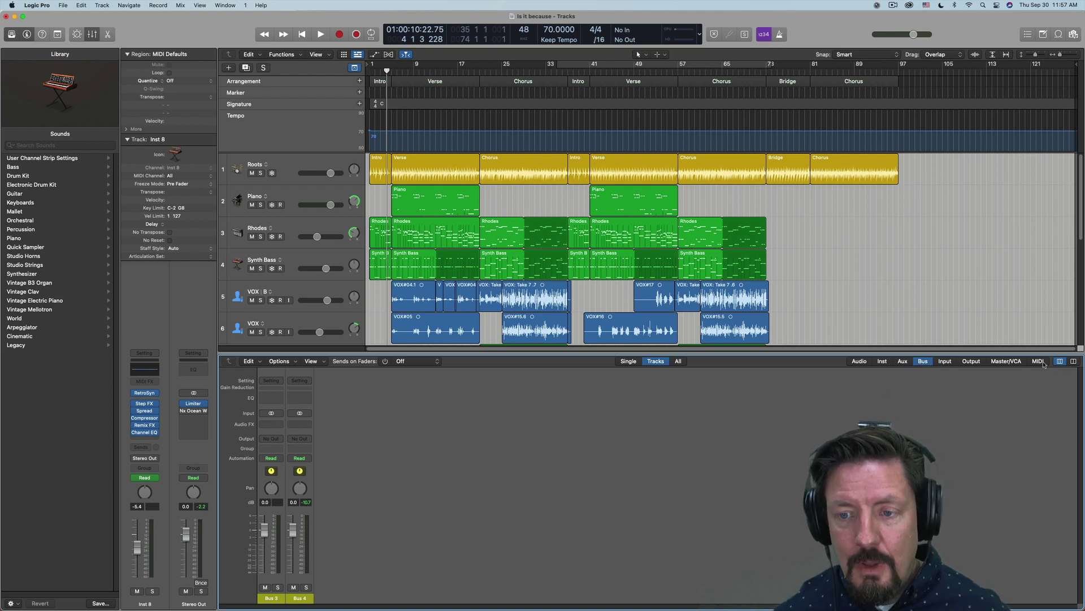
click(923, 362)
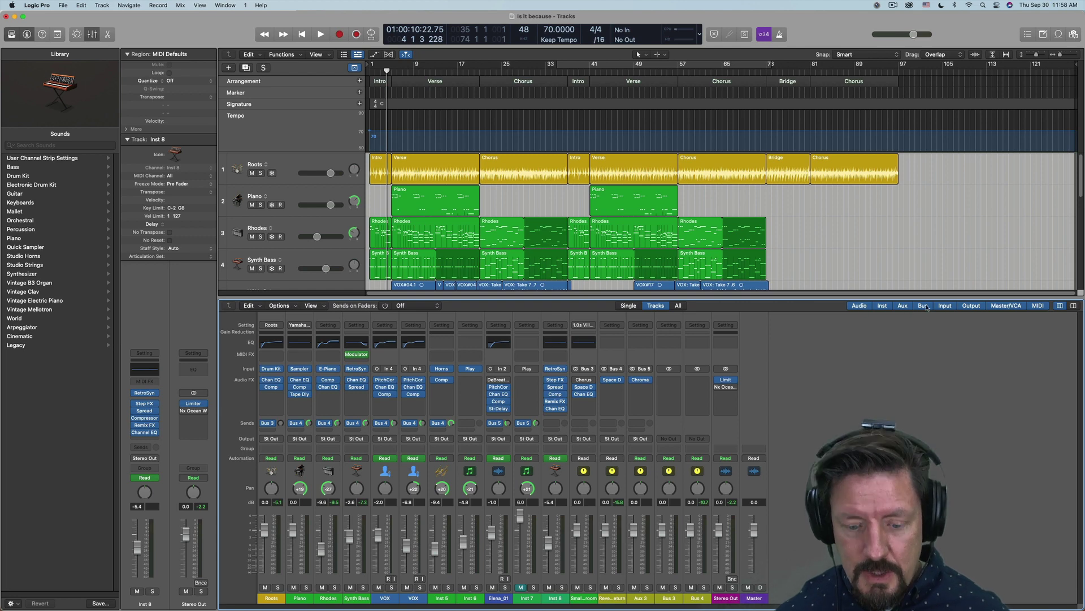
click(926, 306)
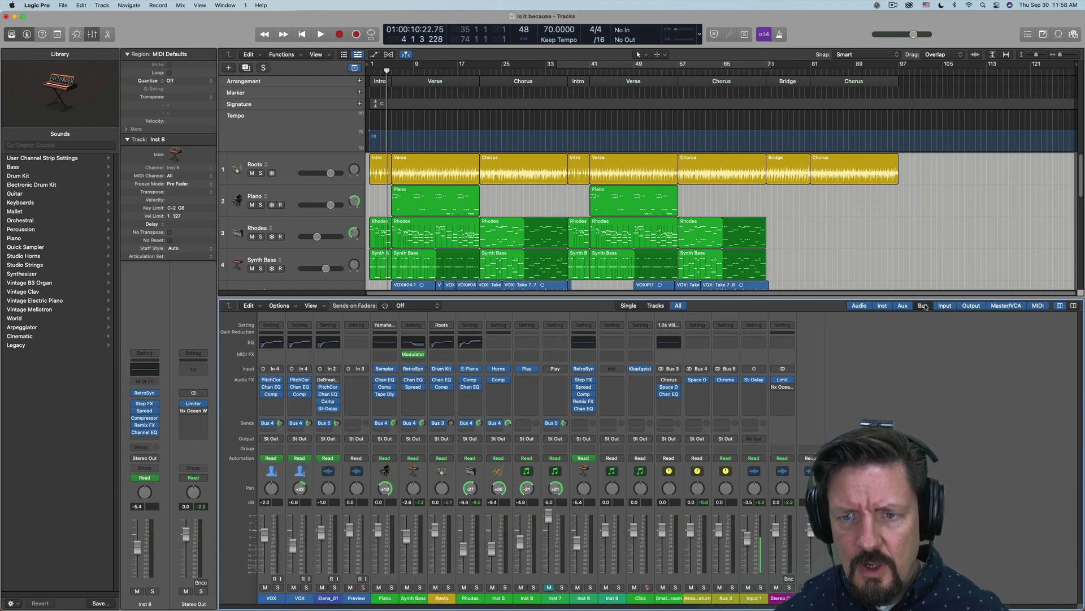
click(923, 306)
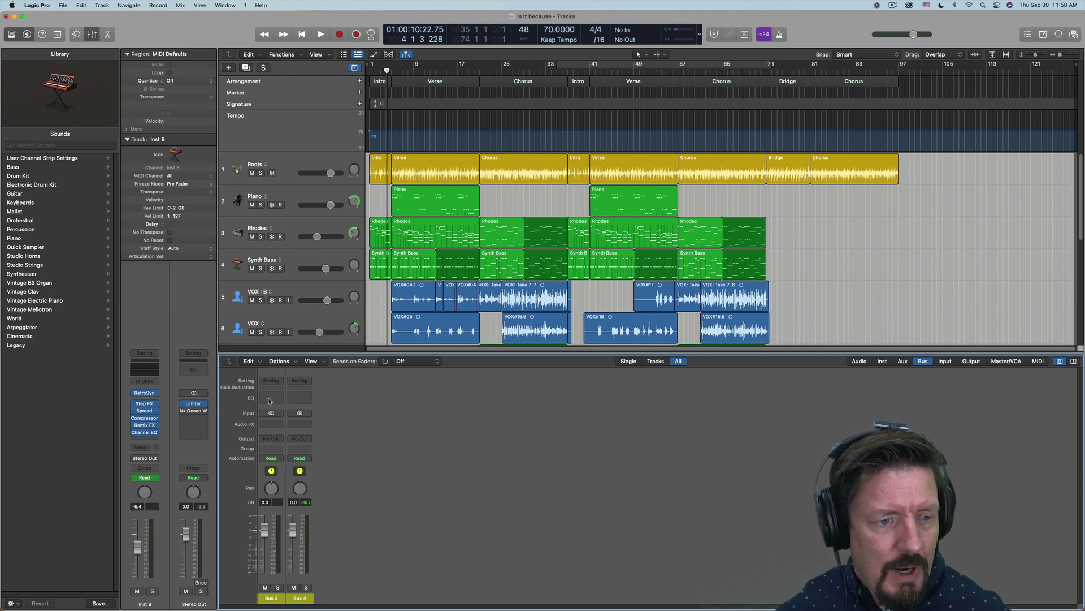
click(300, 439)
click(368, 445)
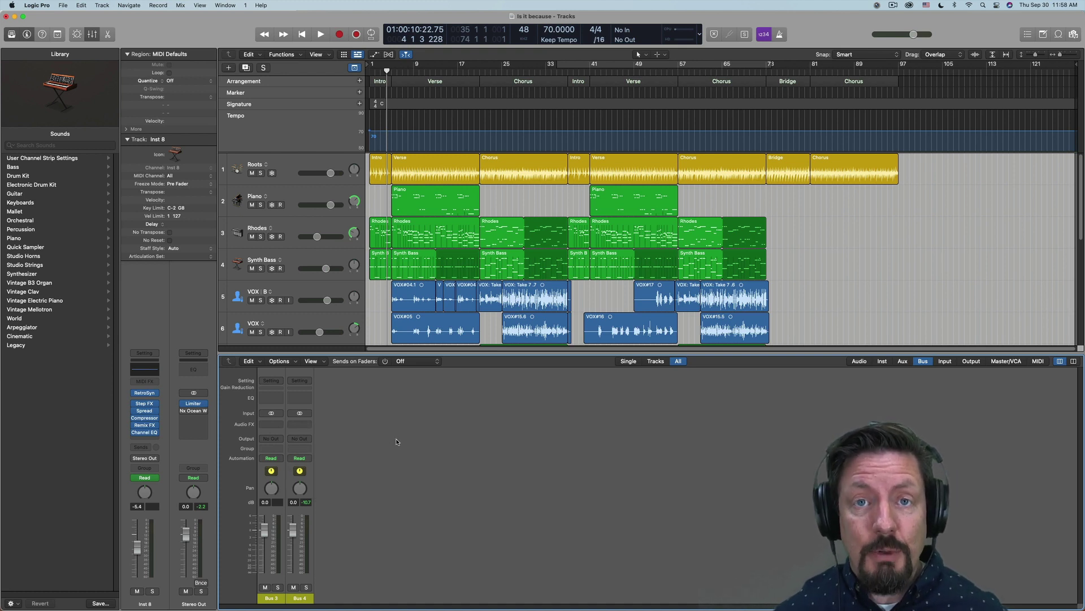
click(306, 444)
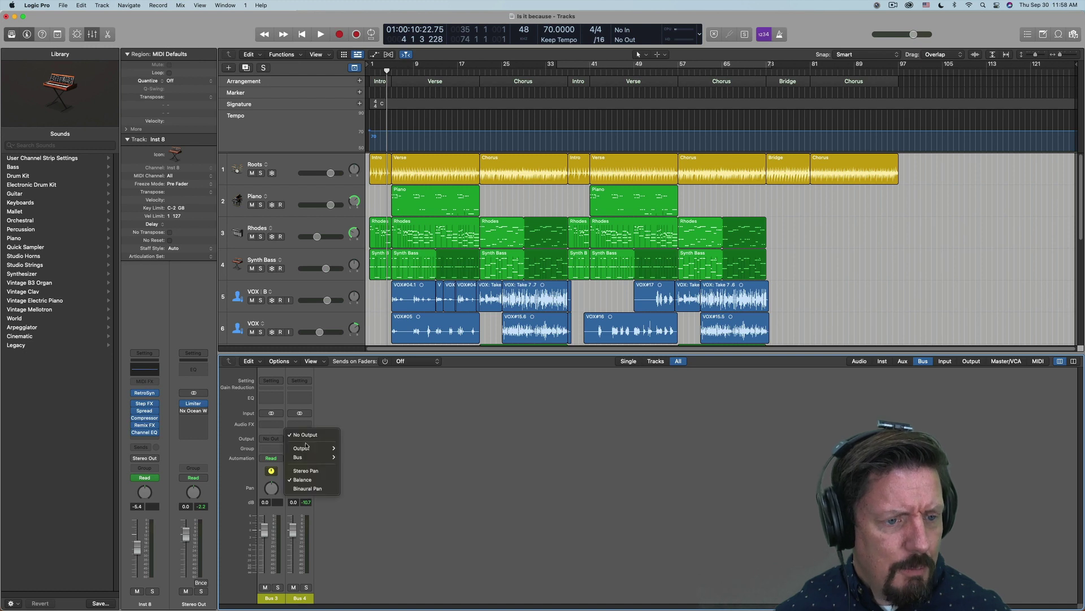
mouse_move(306, 447)
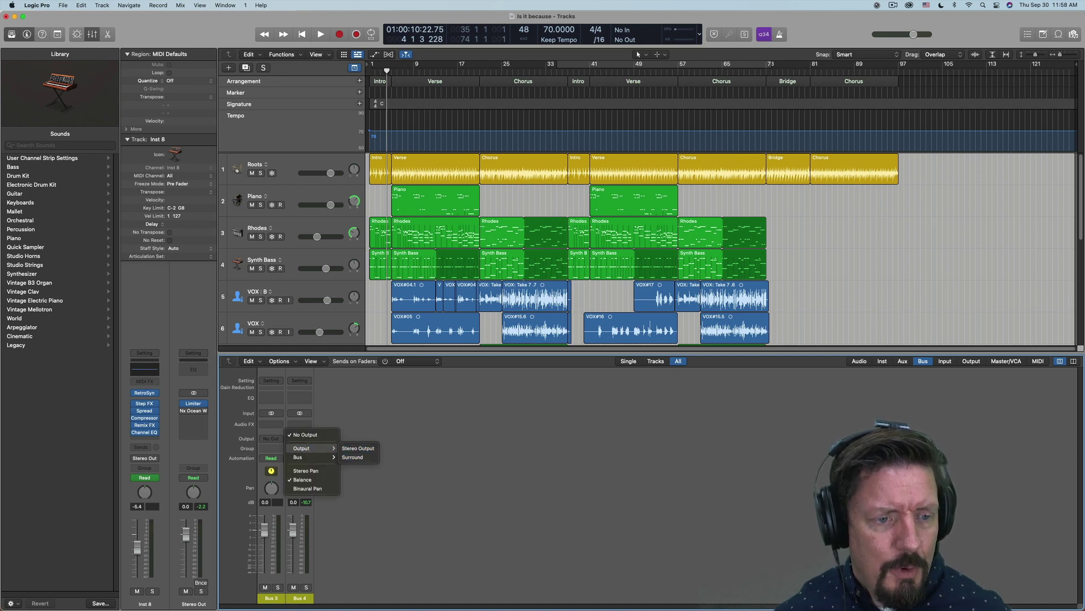
click(364, 423)
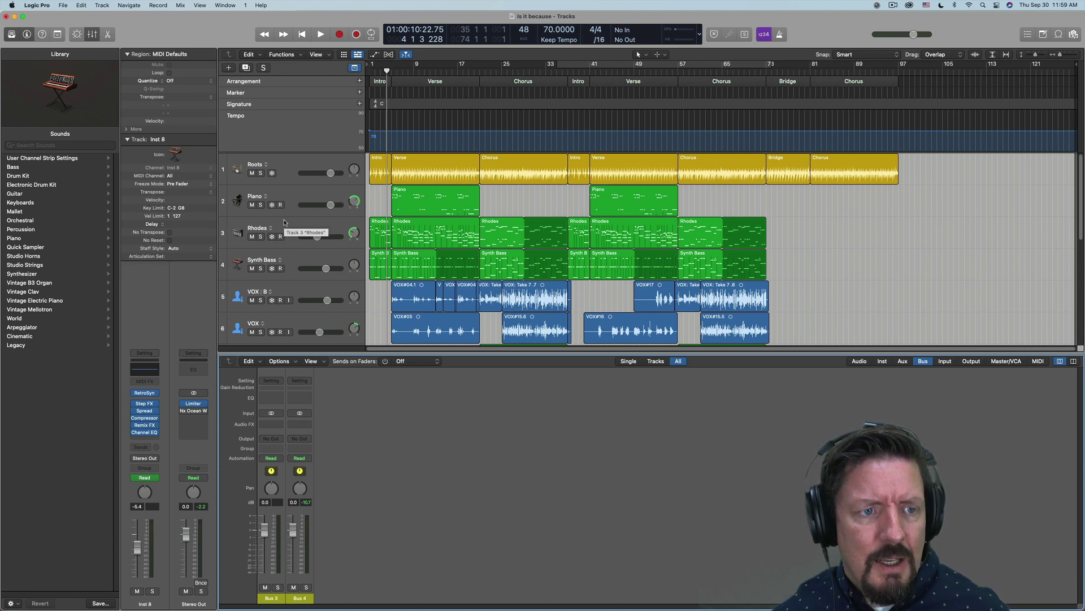
click(298, 439)
mouse_move(317, 448)
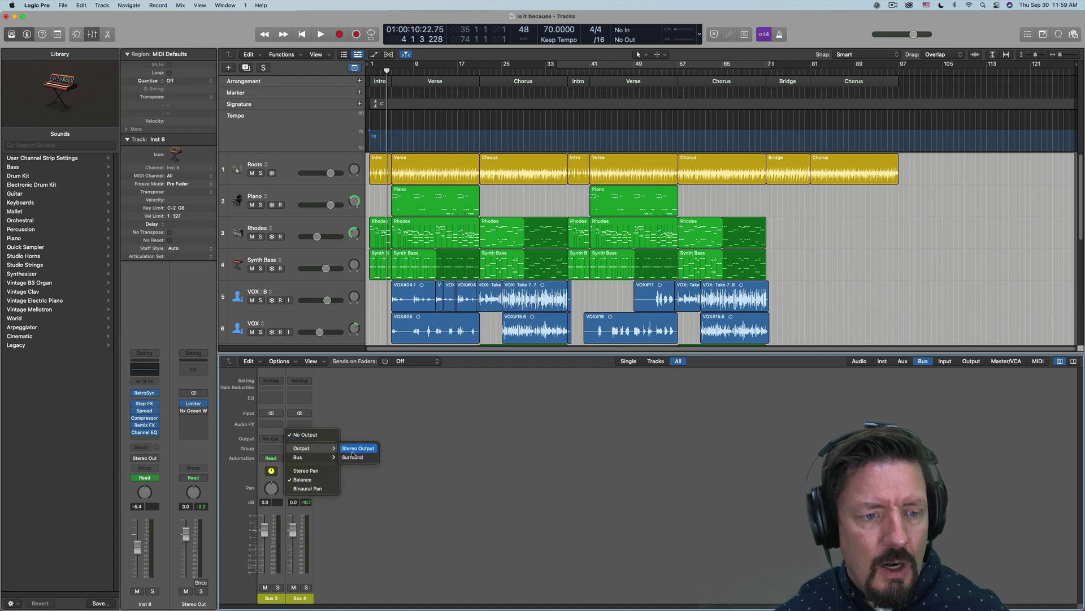
click(446, 418)
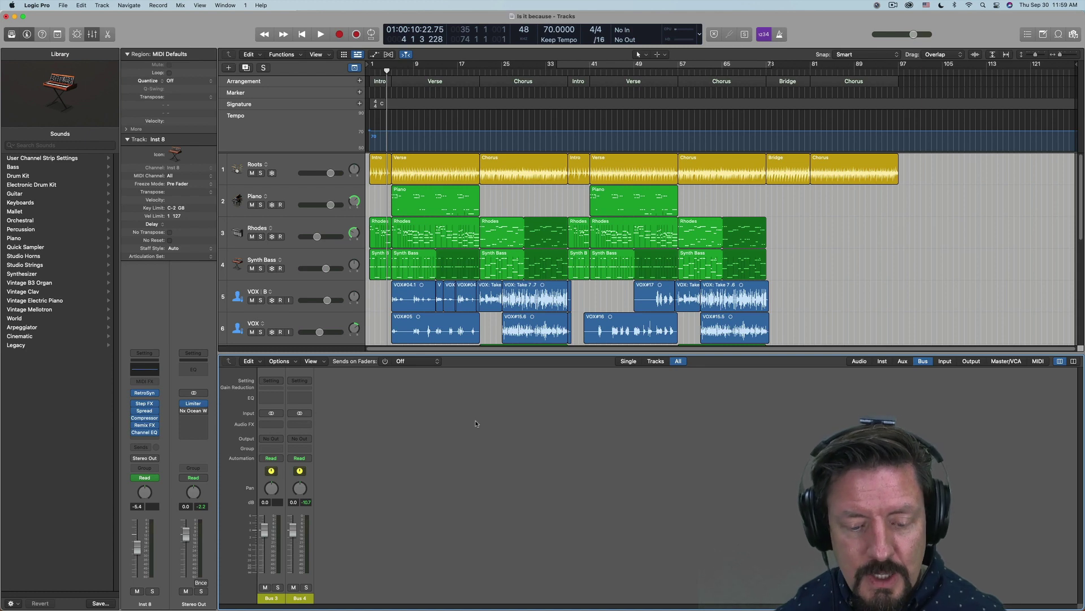
Reopen the Environment with Cmd+0 and add an Input strip via New > Channel Strip > Input.
key(super+0)
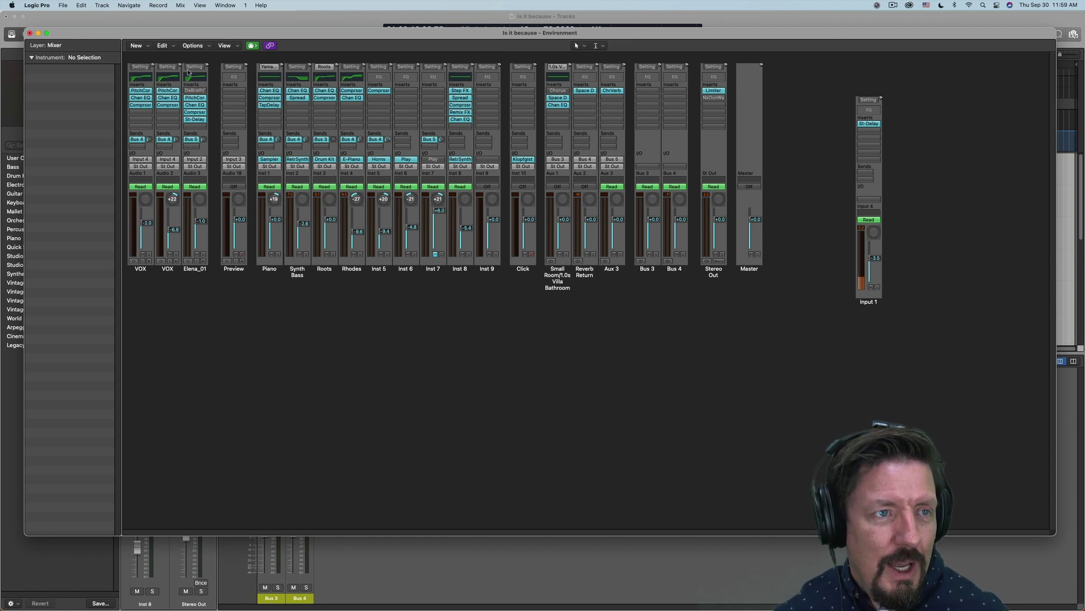
click(139, 47)
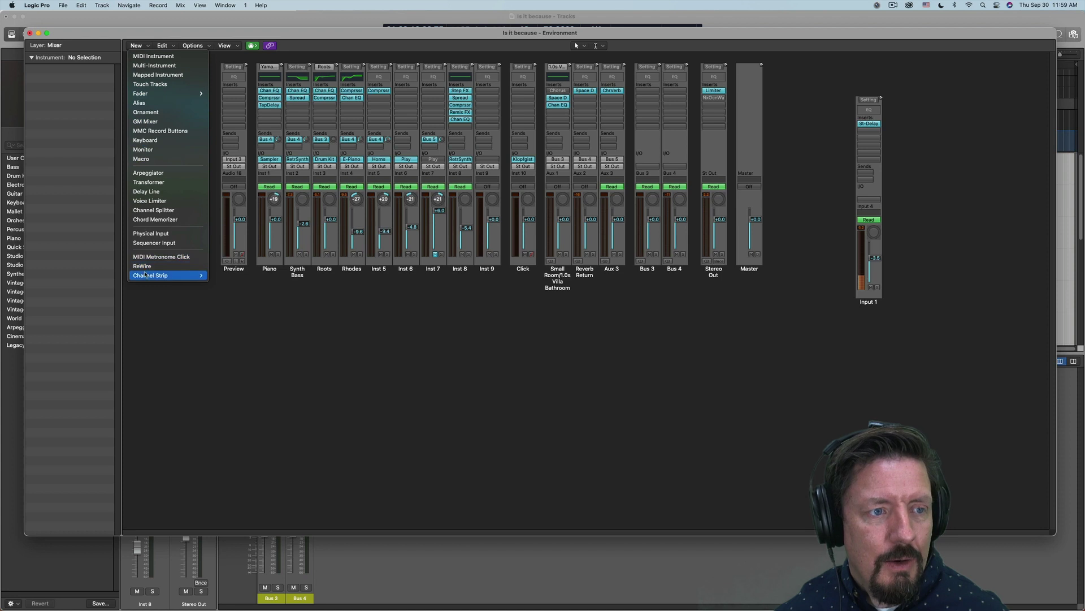
mouse_move(162, 276)
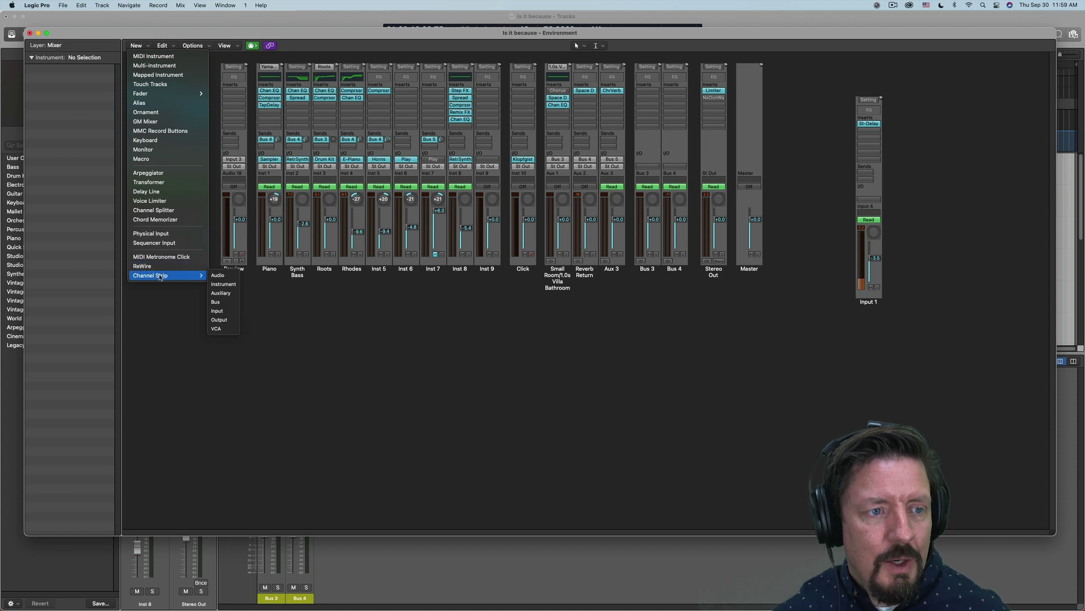
click(232, 311)
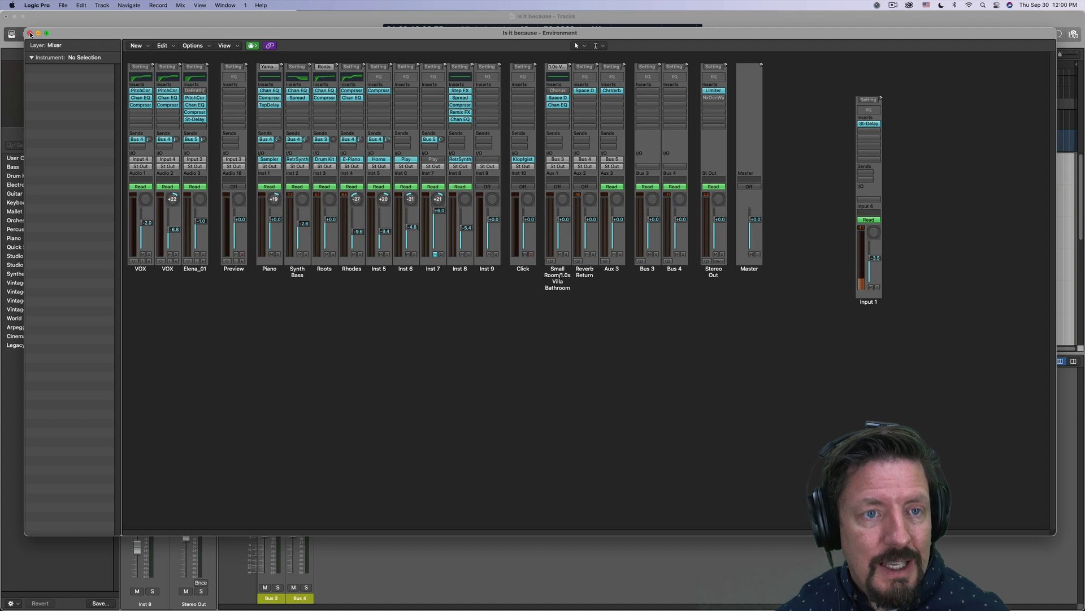
Close the Environment window, returning to the Tracks window mixer with Bus 3 and Bus 4.
click(30, 34)
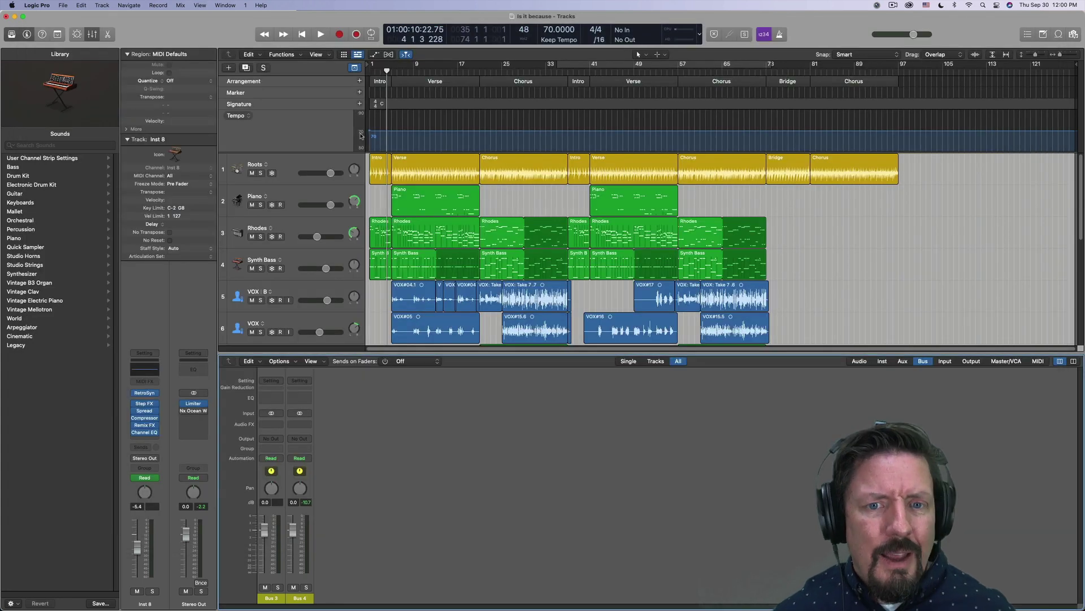